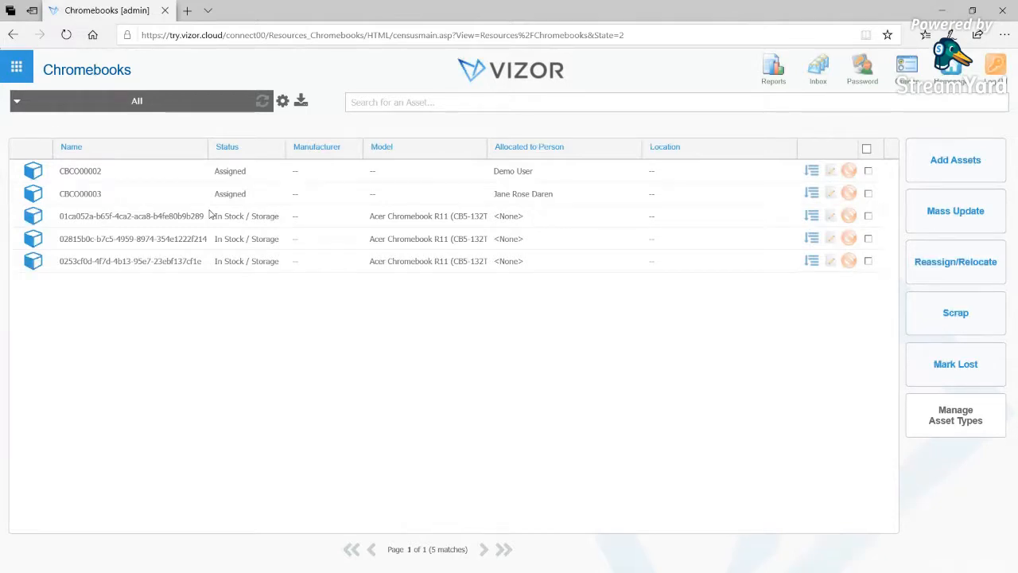
Examine the last listed Chromebook's purchase details, depreciation scheme choices, allocation fields and general details, and close its record.
click(391, 266)
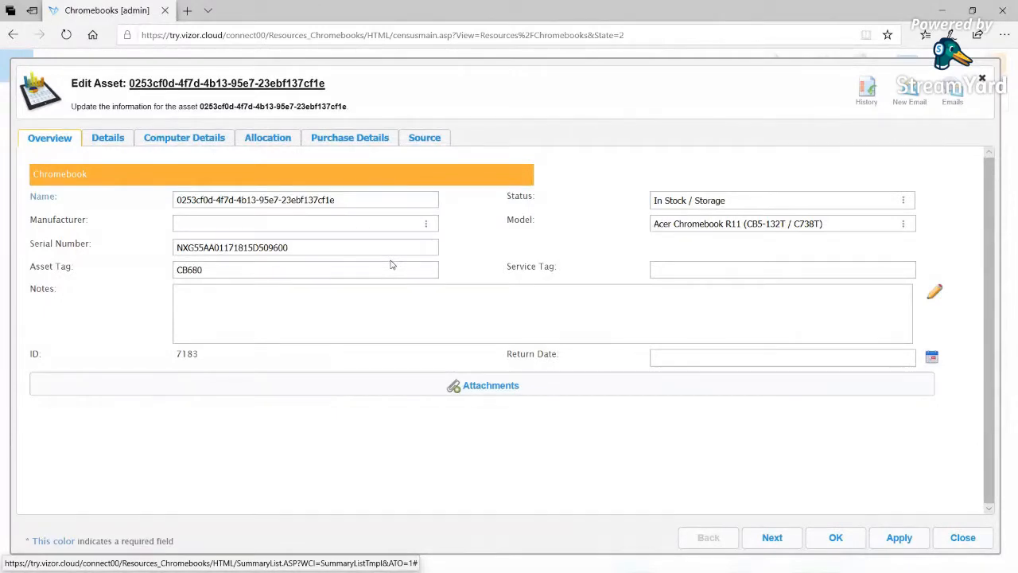
click(346, 142)
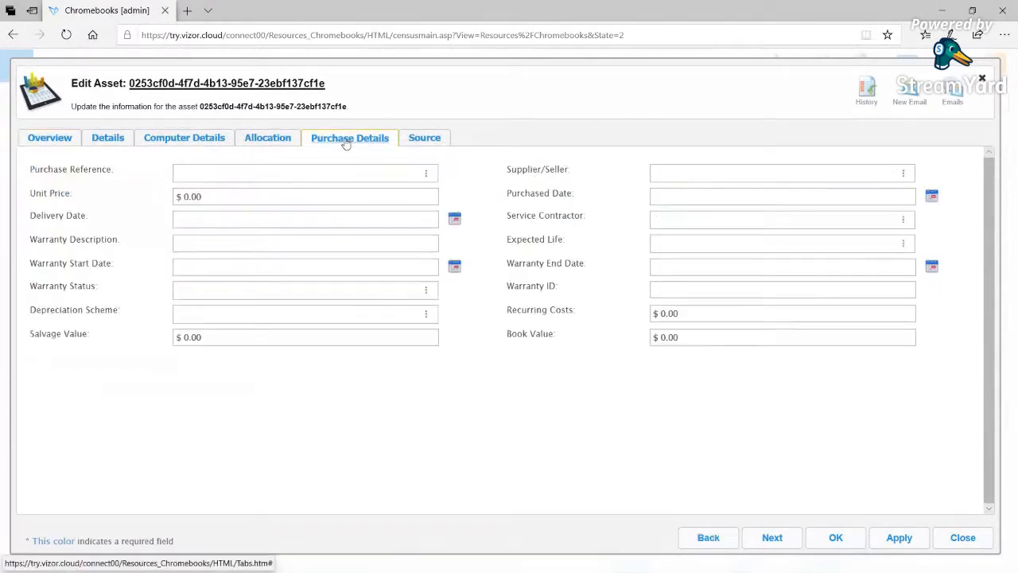
click(205, 314)
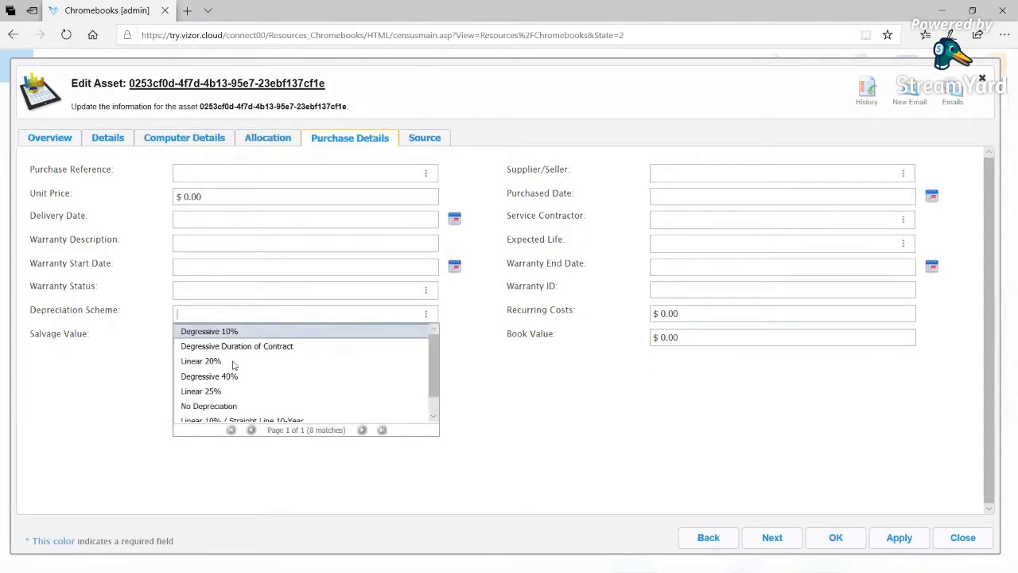
scroll(236, 369, down, 1)
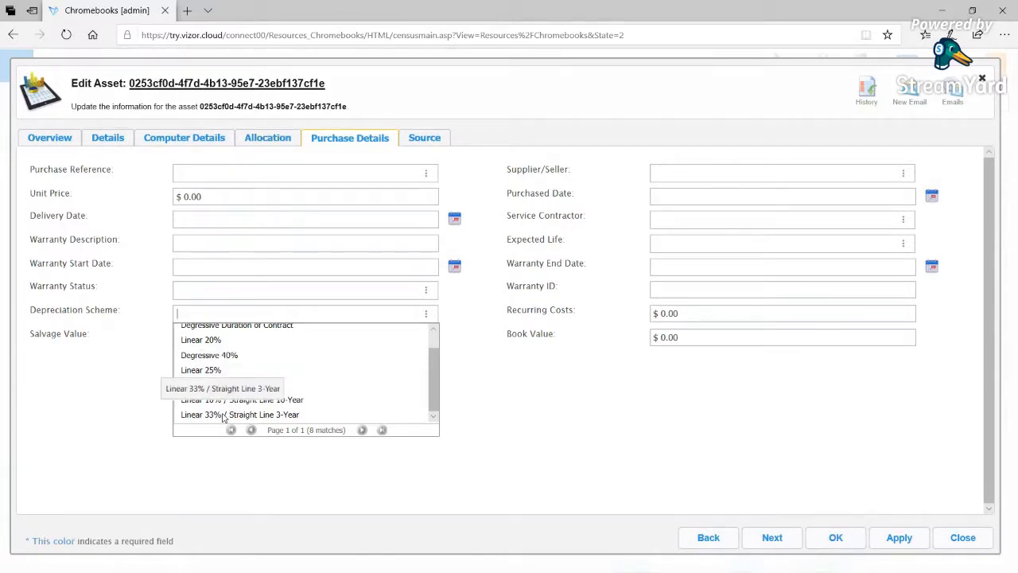
click(268, 142)
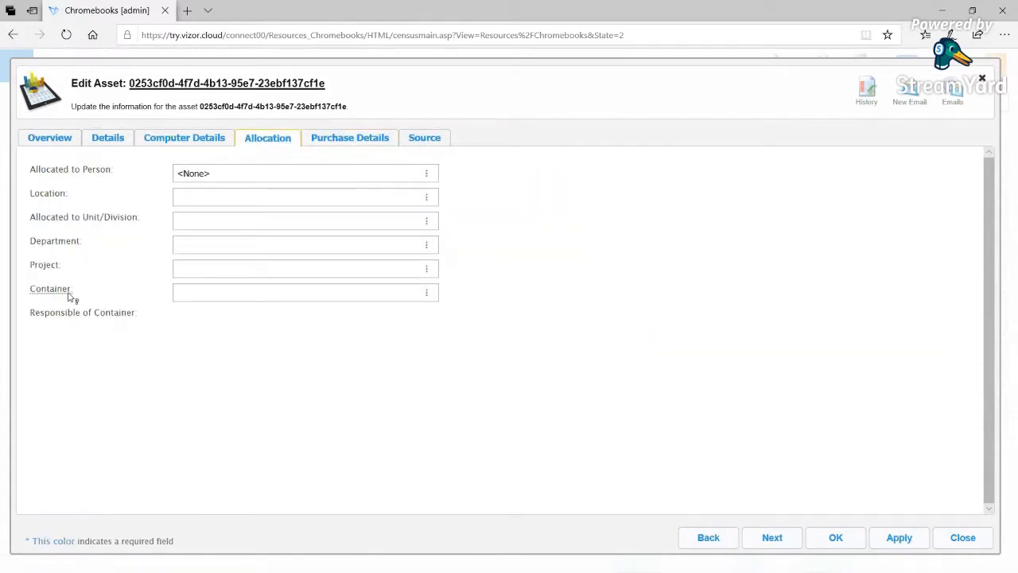
mouse_move(68, 294)
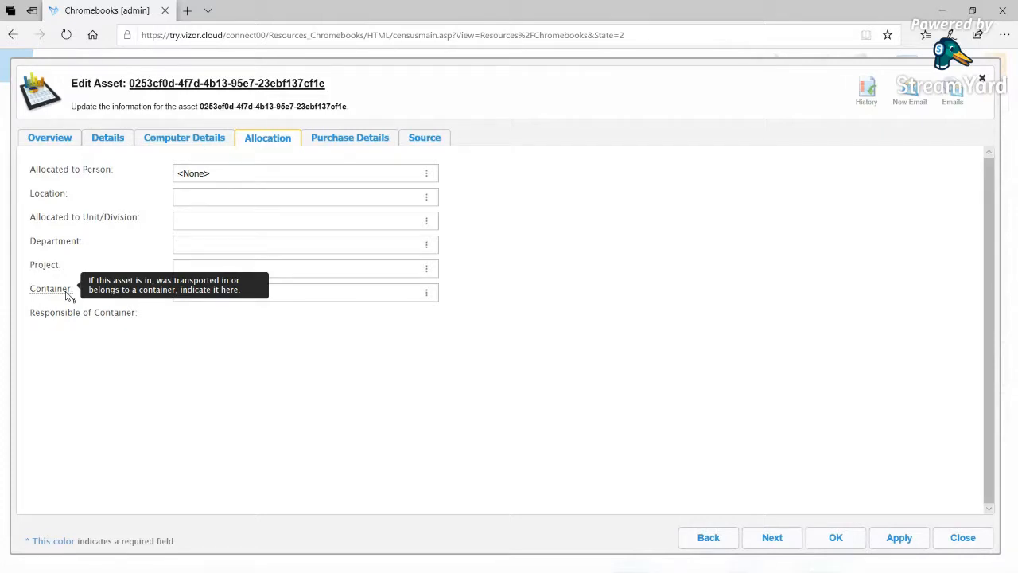
click(100, 141)
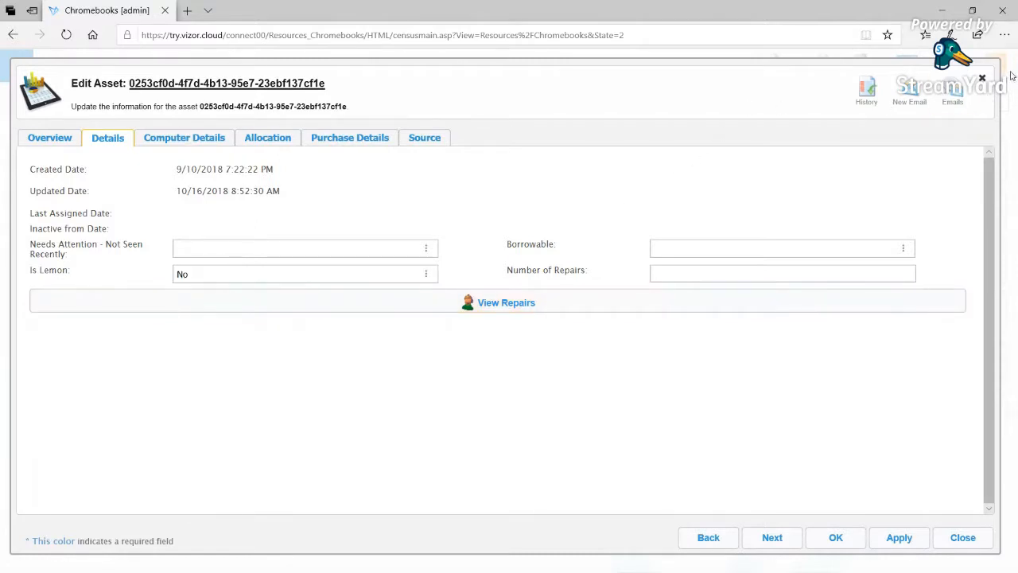
click(983, 80)
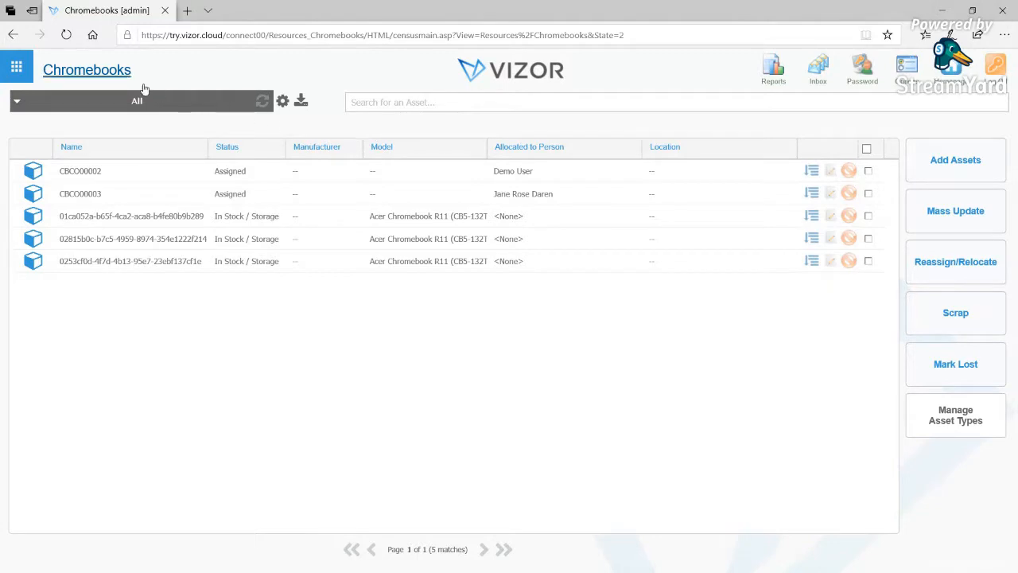
In Repairs, examine the progress choices, activity and repair data of the ticket about the Chromebook turning off by itself, and close it.
click(18, 70)
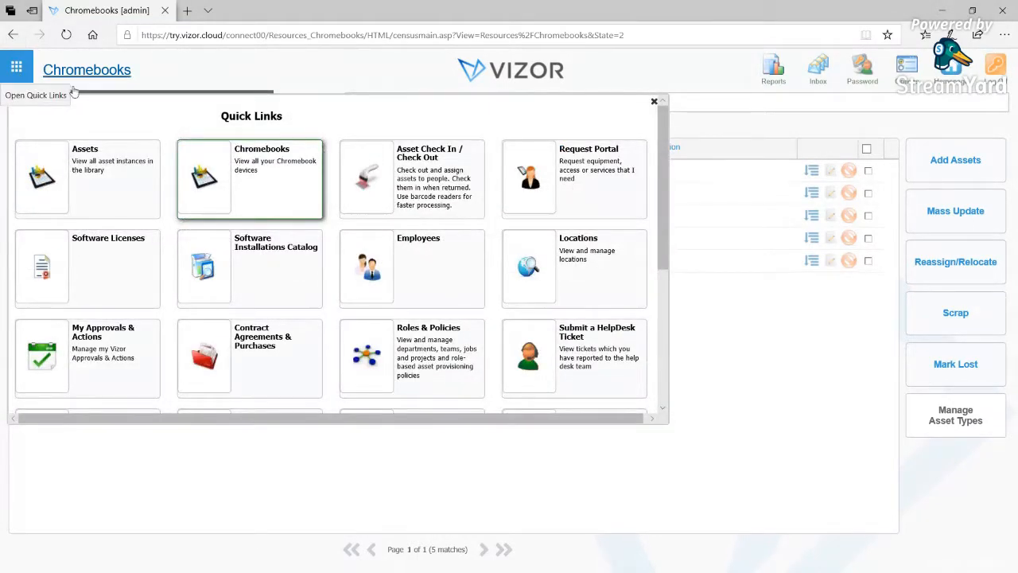
scroll(255, 238, down, 2)
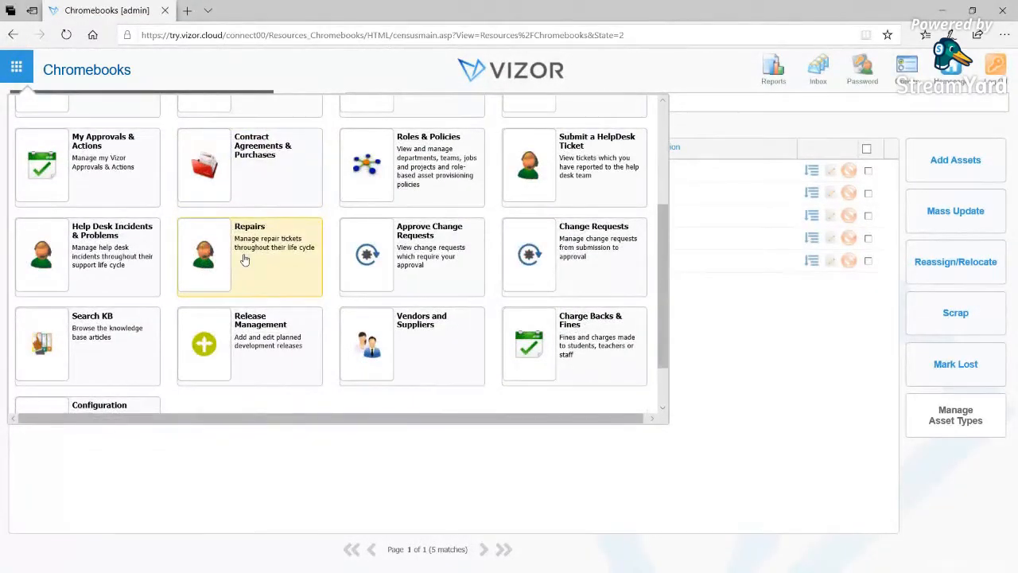
click(245, 259)
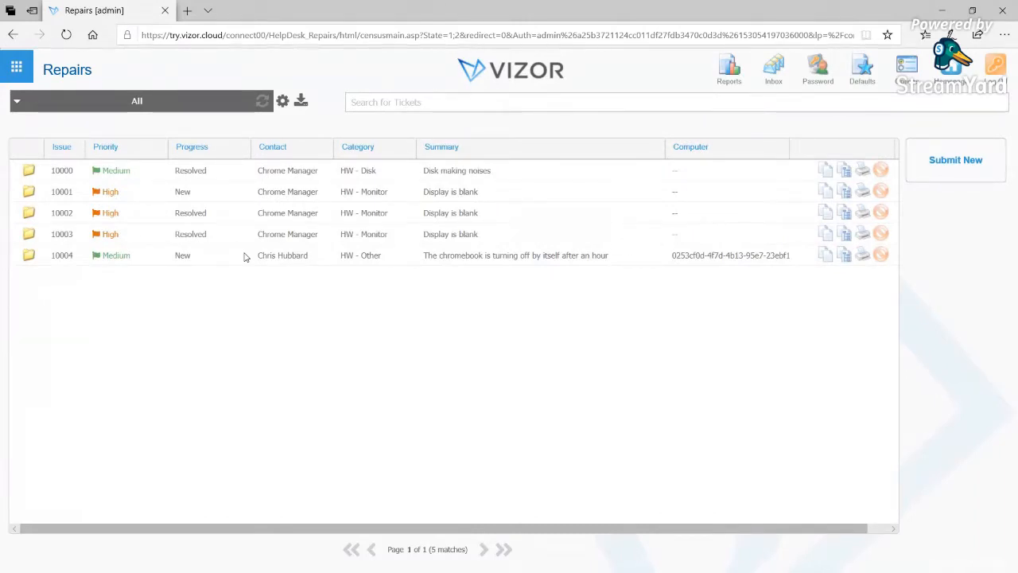
click(472, 256)
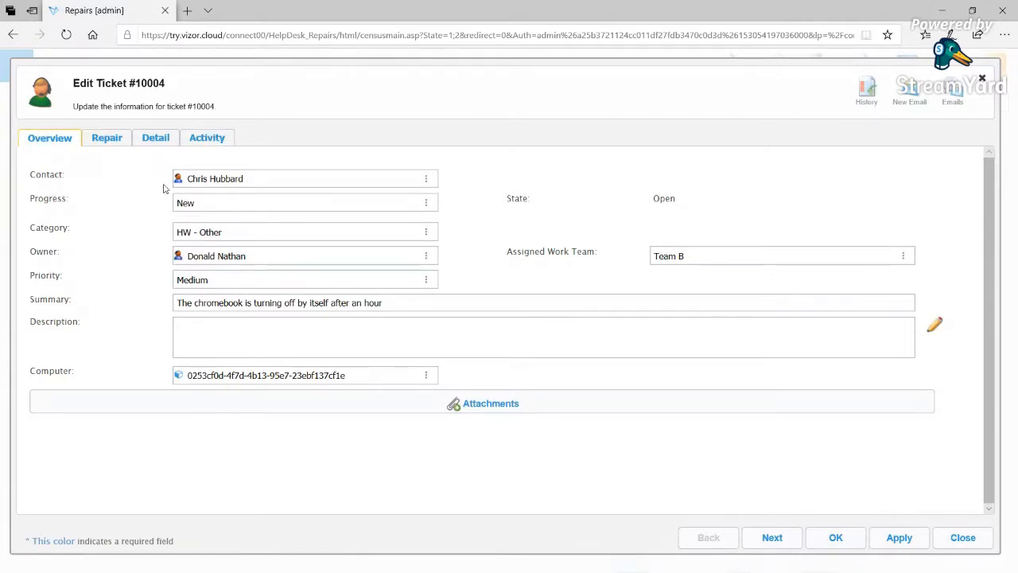
click(207, 205)
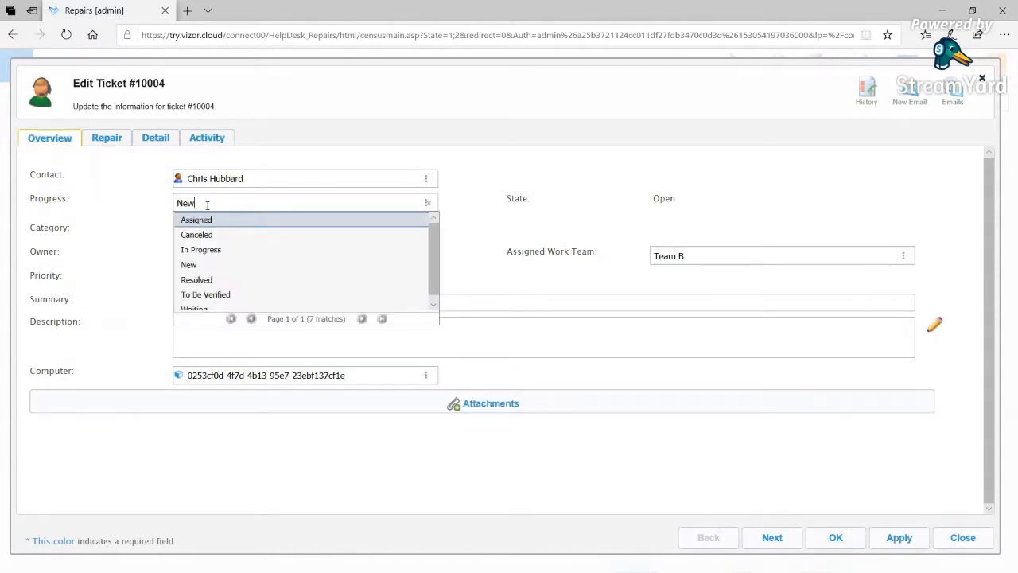
click(135, 226)
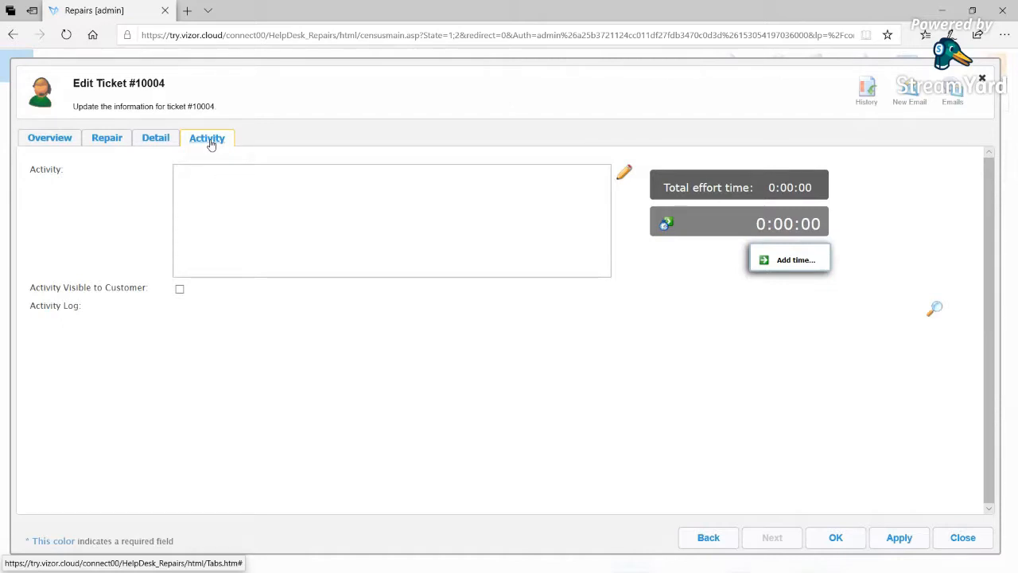
click(107, 141)
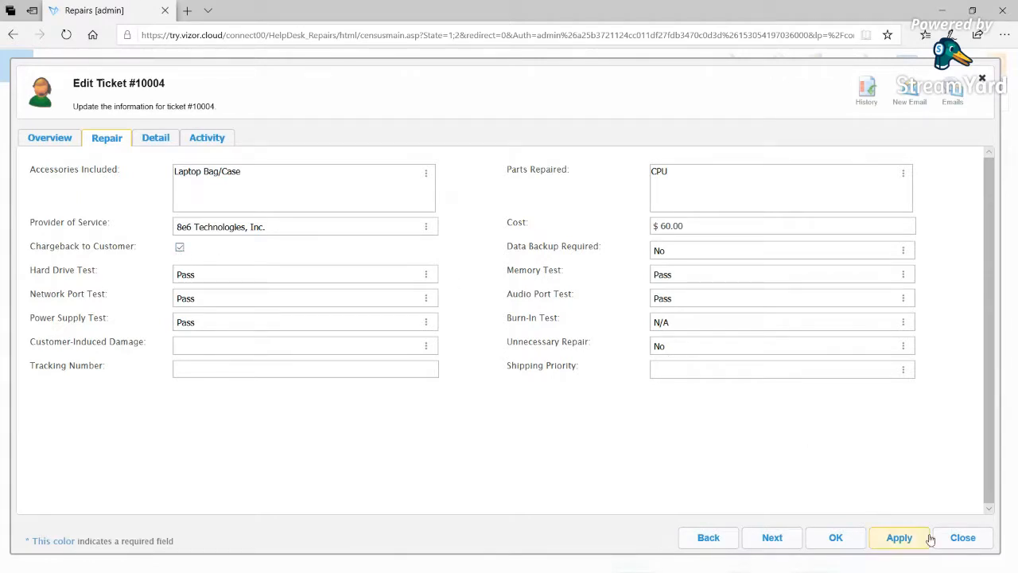
click(977, 537)
In Charge Backs & Fines, examine the fields and the category and progress choices of a new action, and discard it.
click(16, 66)
scroll(382, 306, down, 5)
click(564, 289)
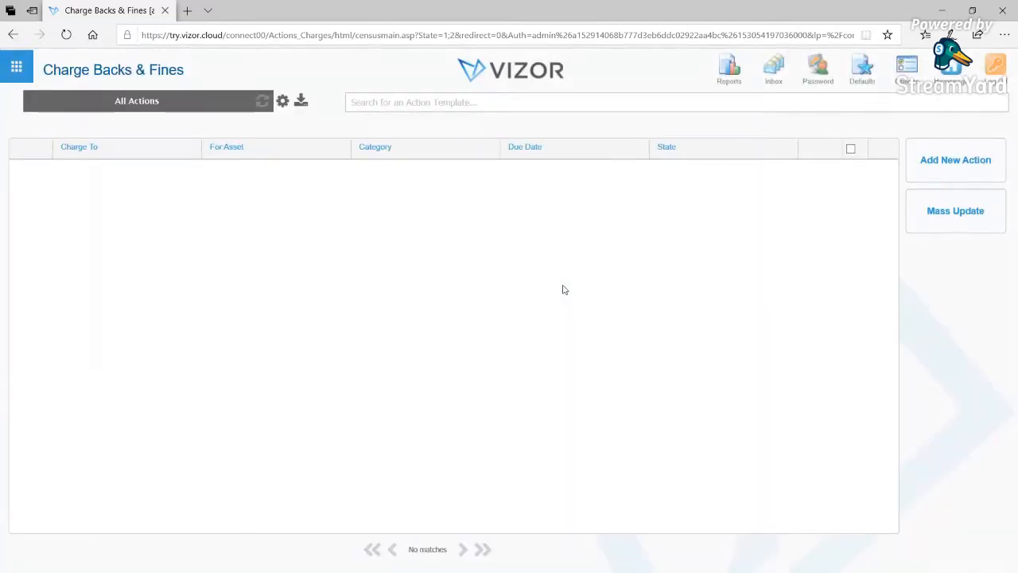
click(953, 163)
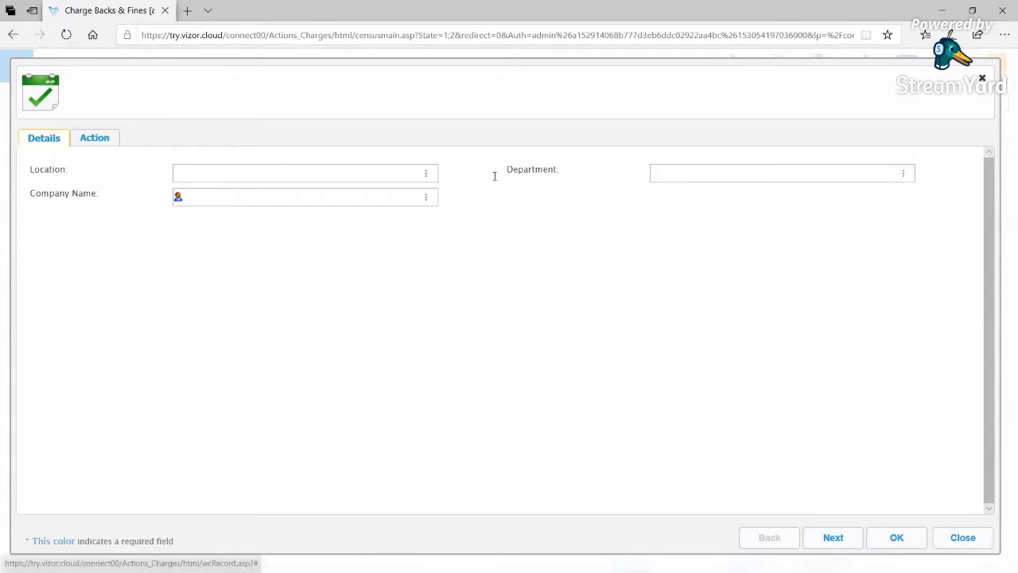
click(97, 139)
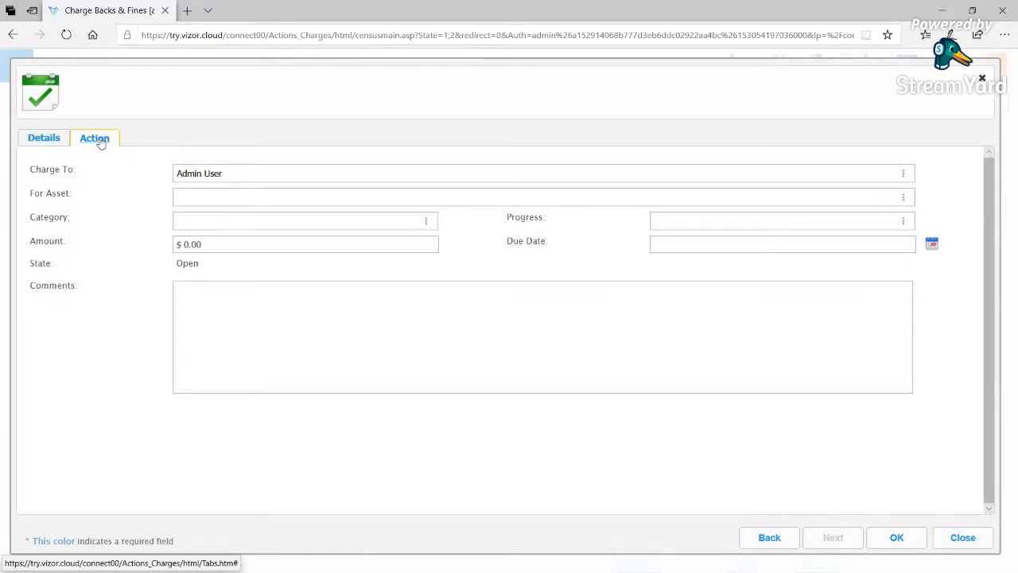
click(193, 218)
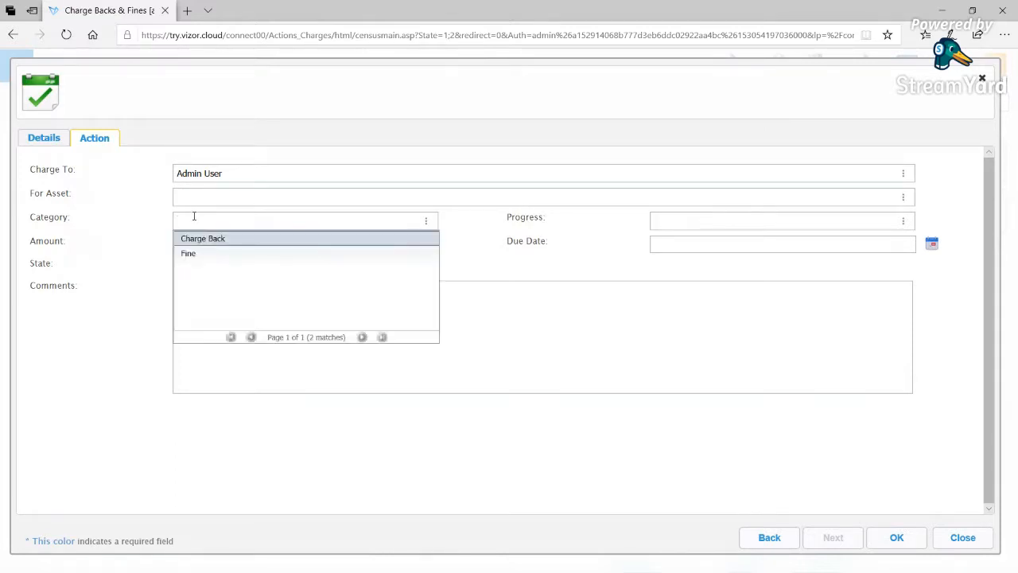
click(198, 198)
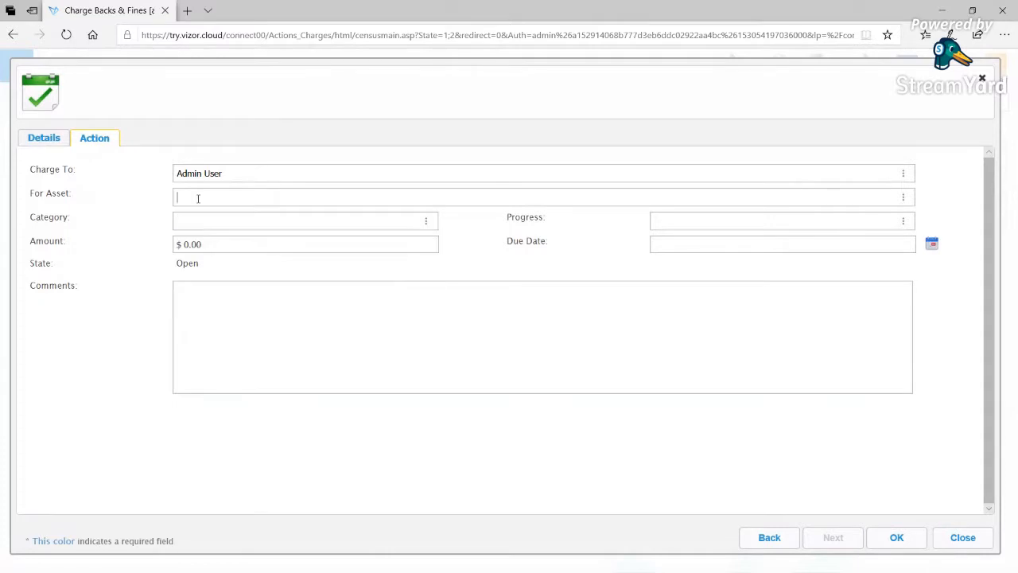
click(692, 219)
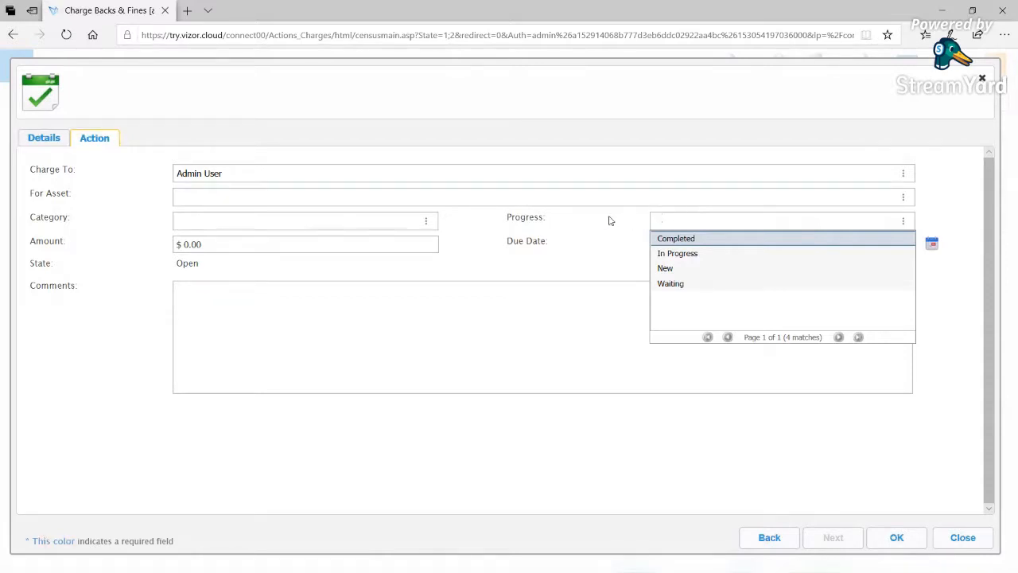
click(982, 79)
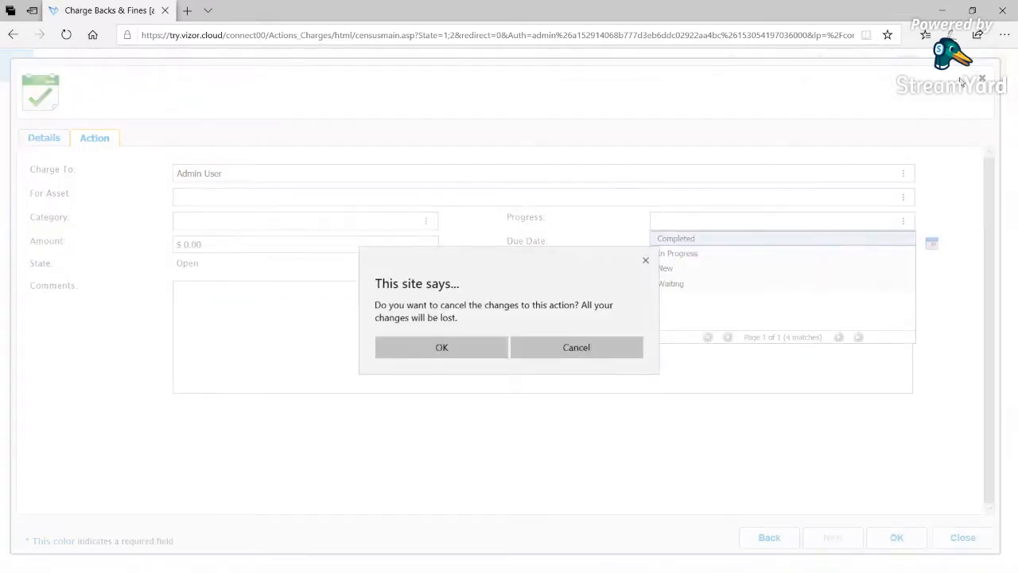
click(446, 350)
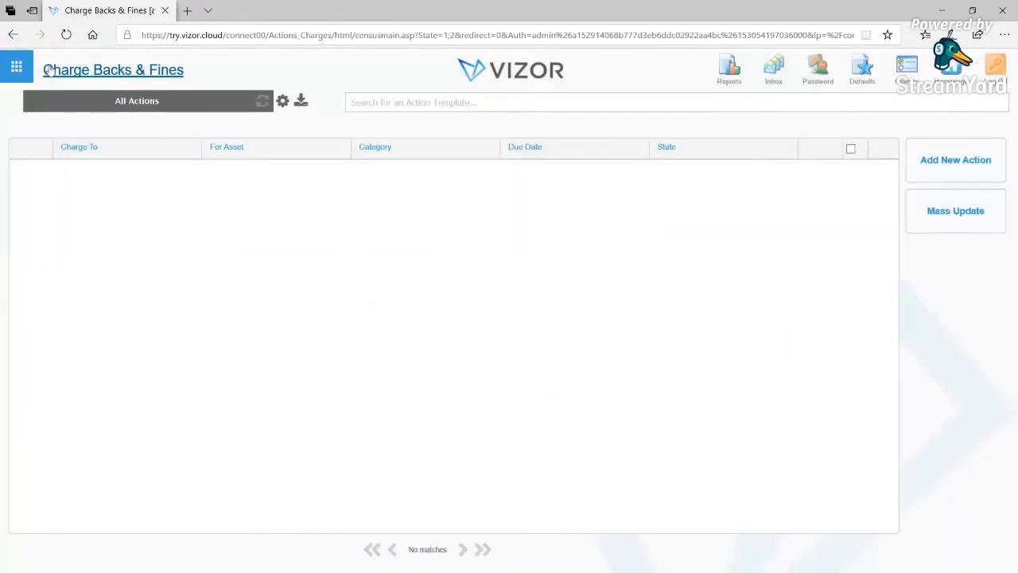
Go to Asset Check In / Check Out and filter the assets to In Stock / Storage.
click(16, 67)
click(431, 182)
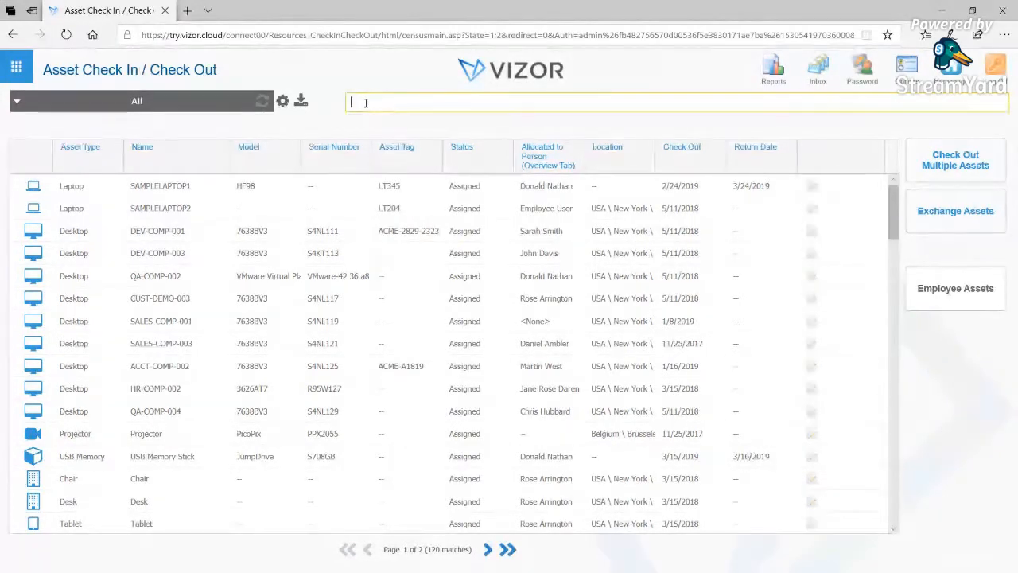
click(116, 104)
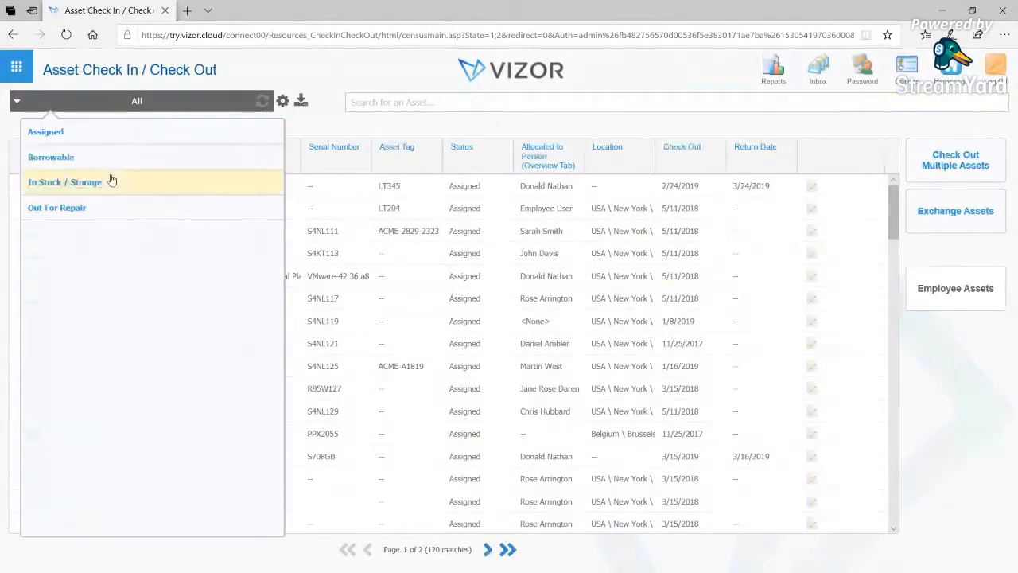
click(109, 180)
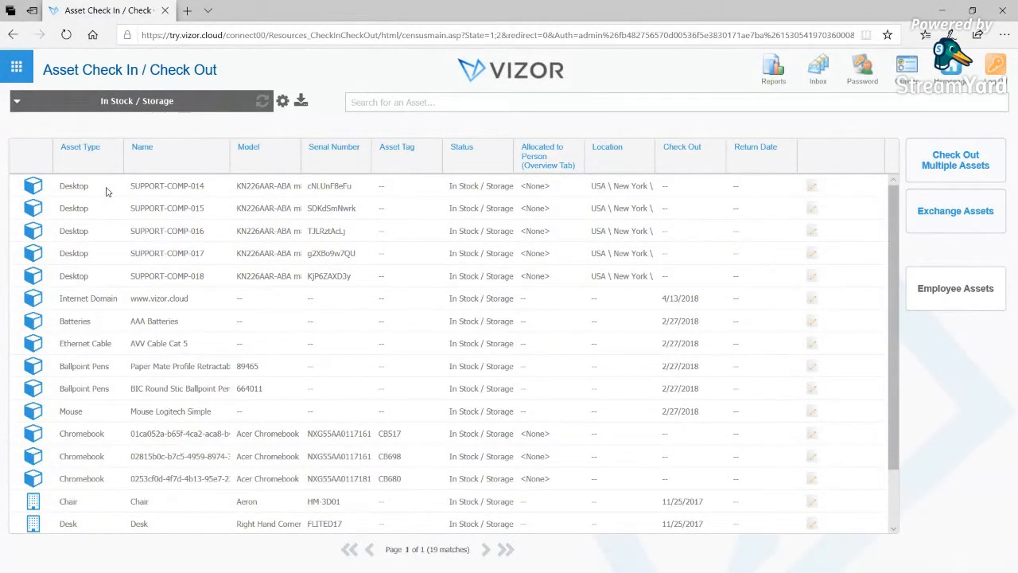
Check out the desktop SUPPORT-COMP-014 to the employee from the Chelsea Office ground floor, leaving the return date empty.
click(273, 188)
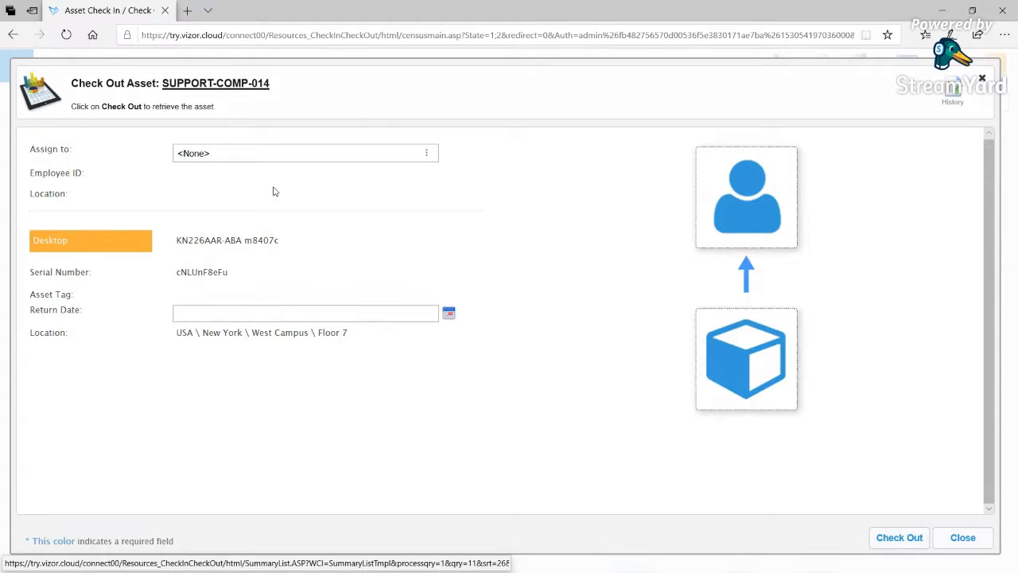
click(221, 154)
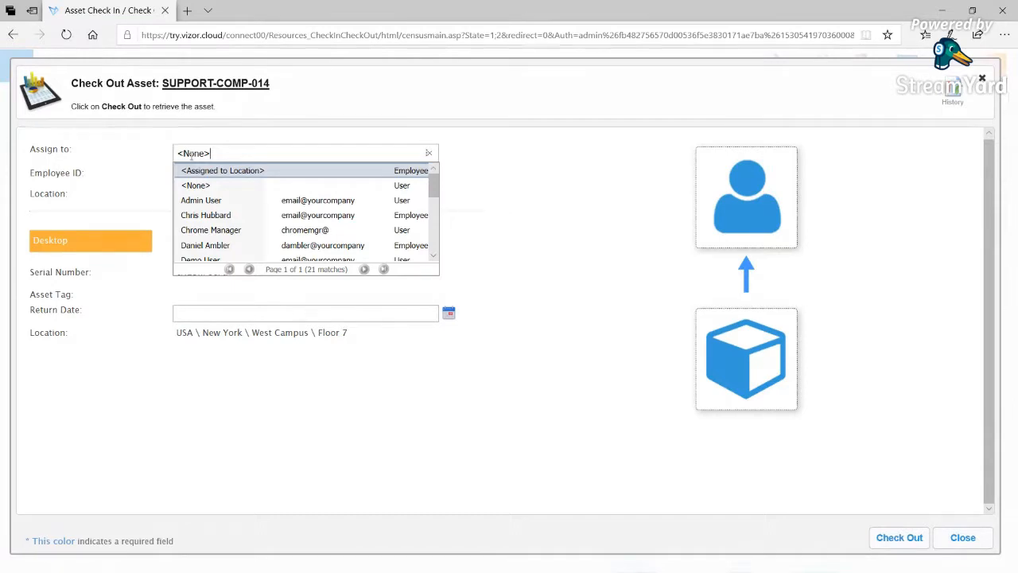
click(202, 220)
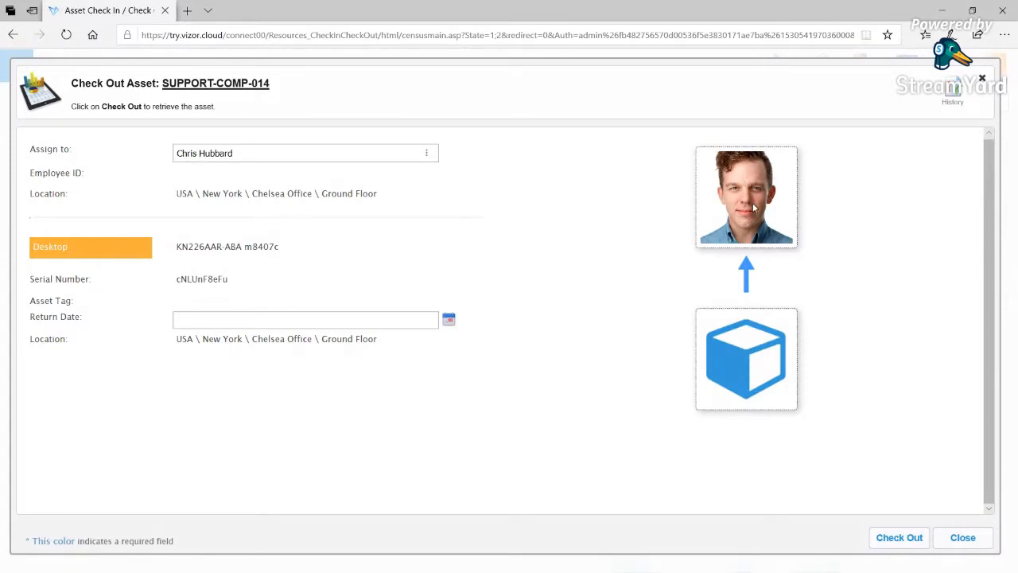
click(898, 544)
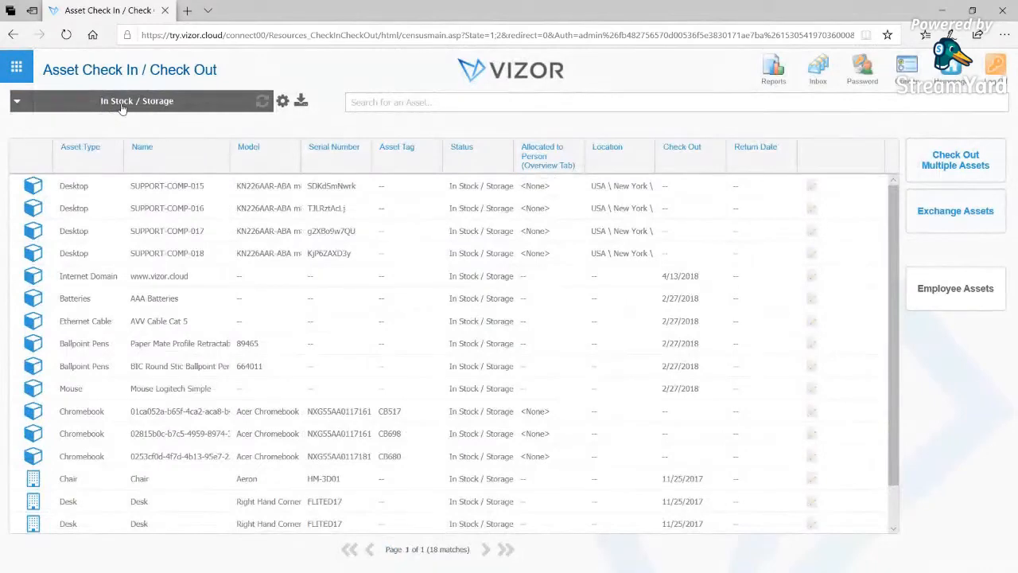
Filter the assets to Assigned, open the check-in of SAMPLELAPTOP1 and set Send For Repair to Yes.
click(119, 101)
click(97, 158)
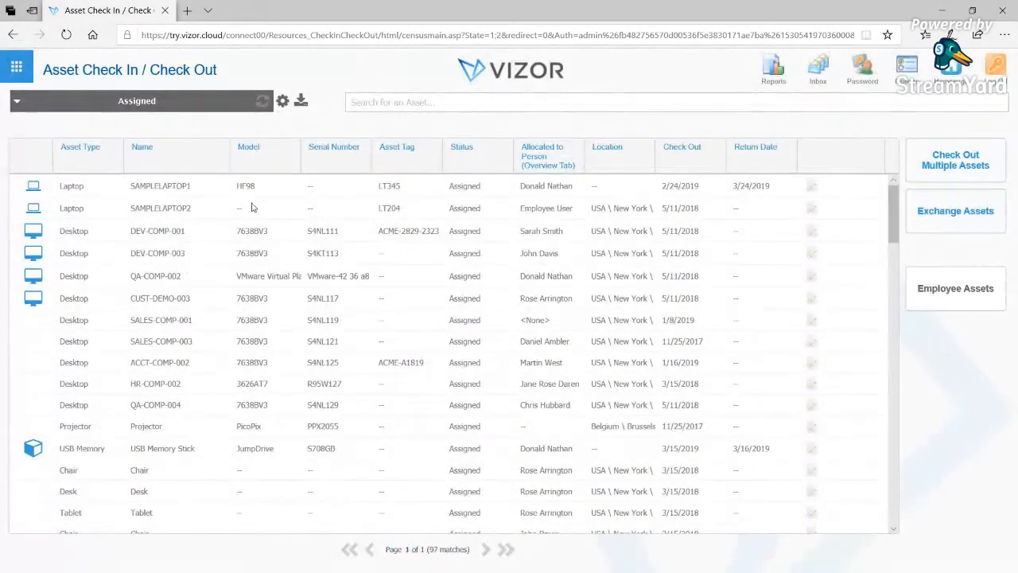
click(188, 186)
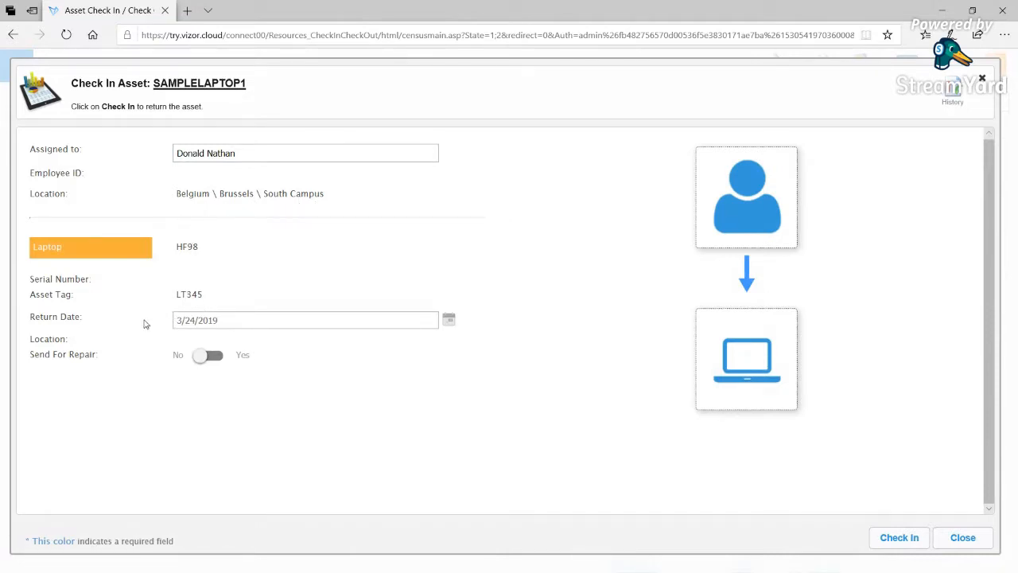
click(206, 357)
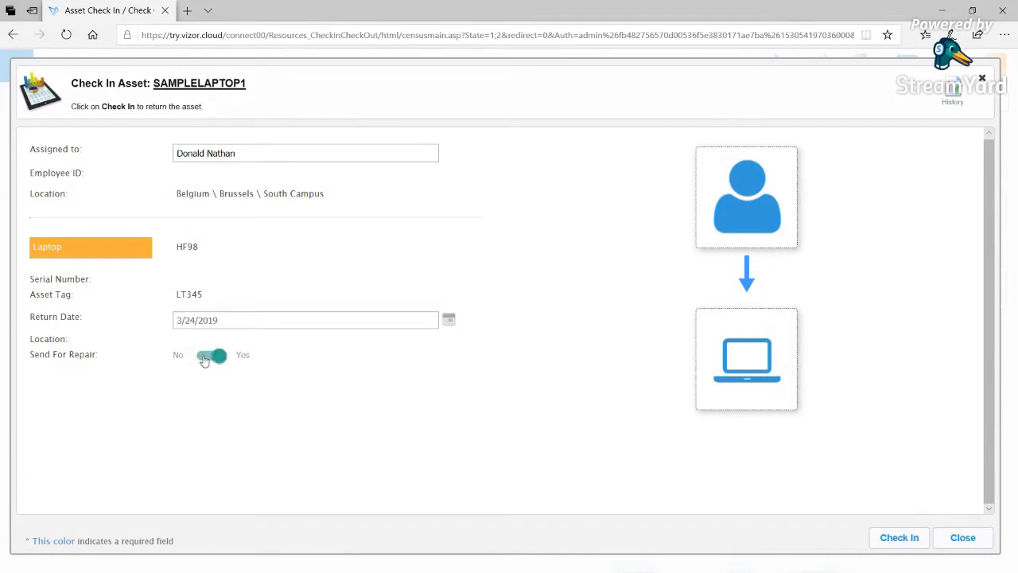